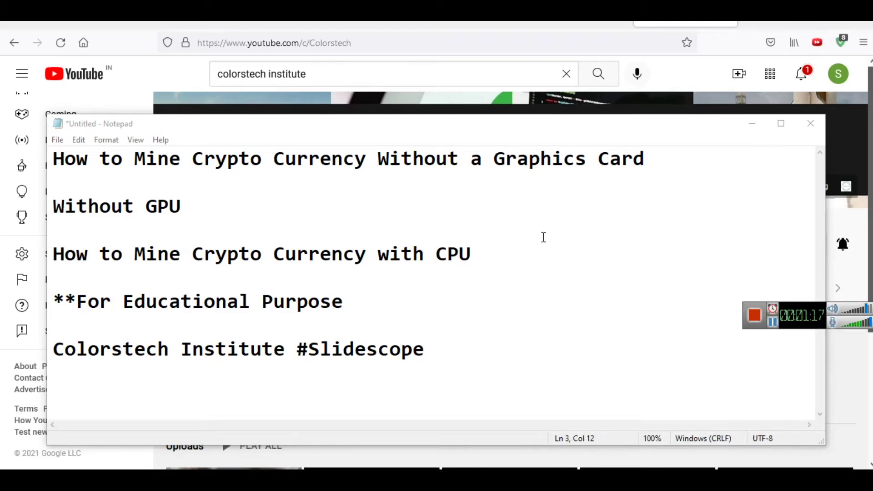
# Minimize the notes window and look over the Colorstech Training channel's home page and uploads
pyautogui.click(751, 123)
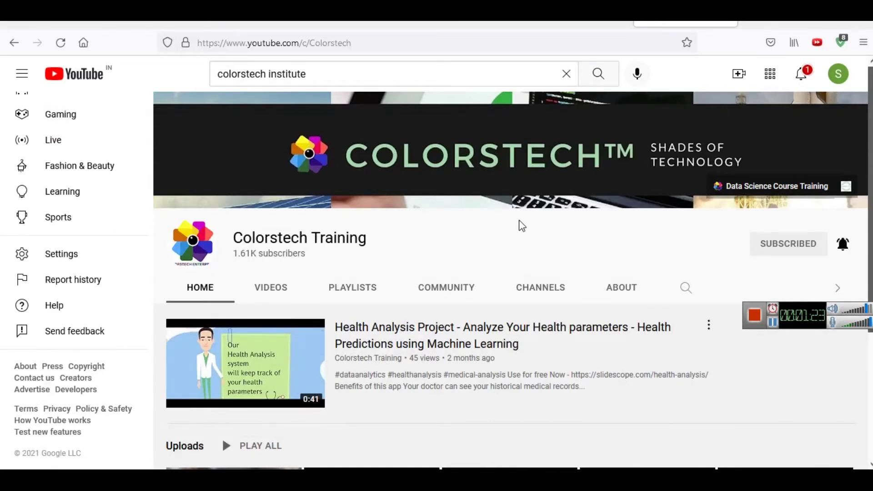
pyautogui.scroll(-4, 527, 223)
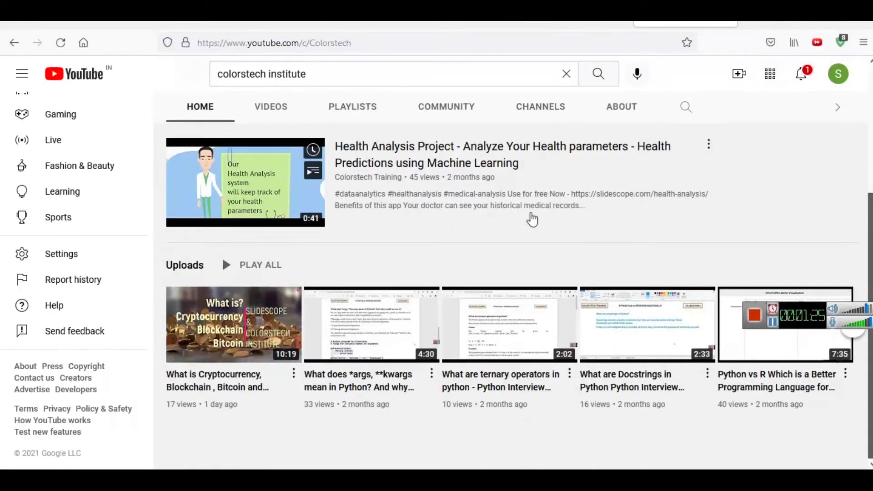
pyautogui.scroll(3, 511, 233)
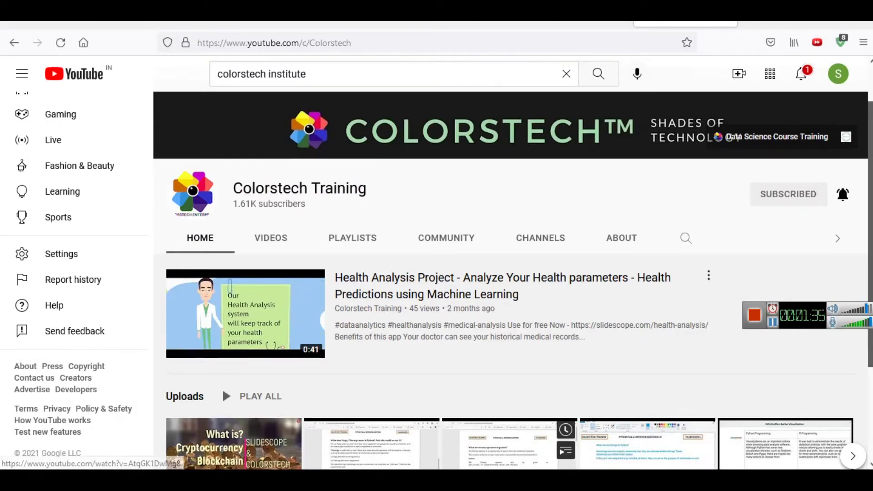
# Switch to MinerGate xFast Miner and check the minimum confirmation amount for the unconfirmed XMR balance
pyautogui.click(520, 480)
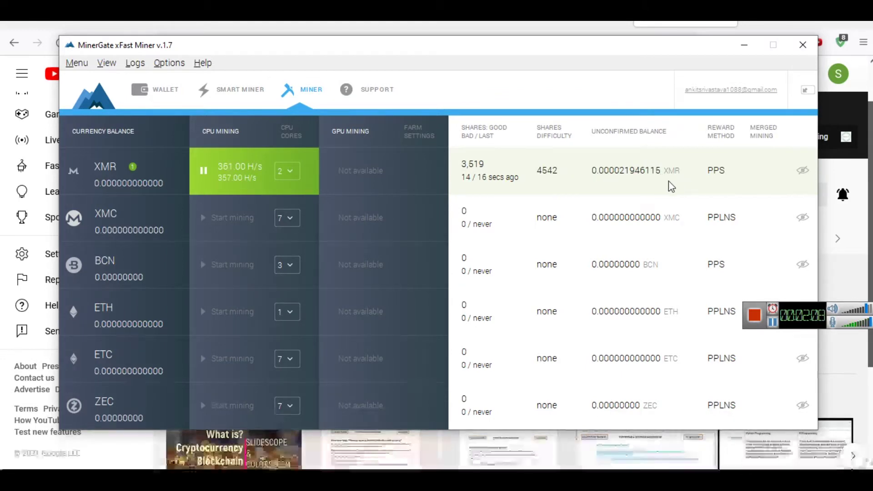
pyautogui.moveTo(658, 194)
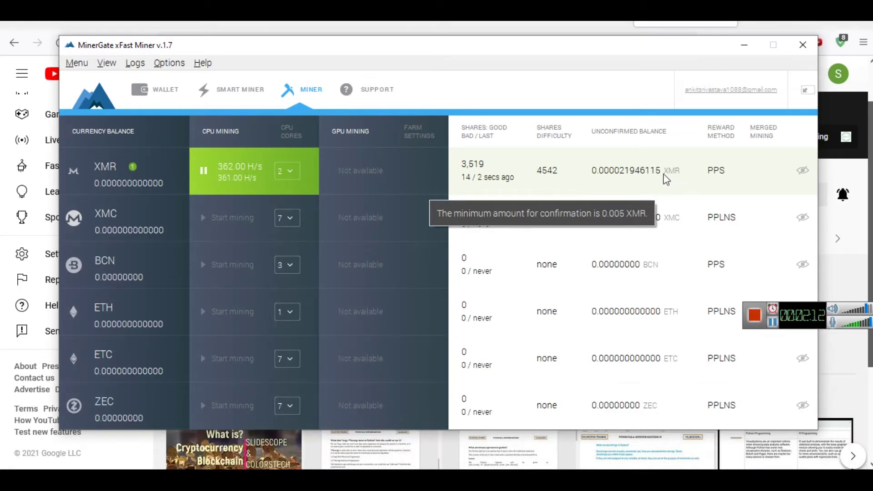
pyautogui.moveTo(684, 212)
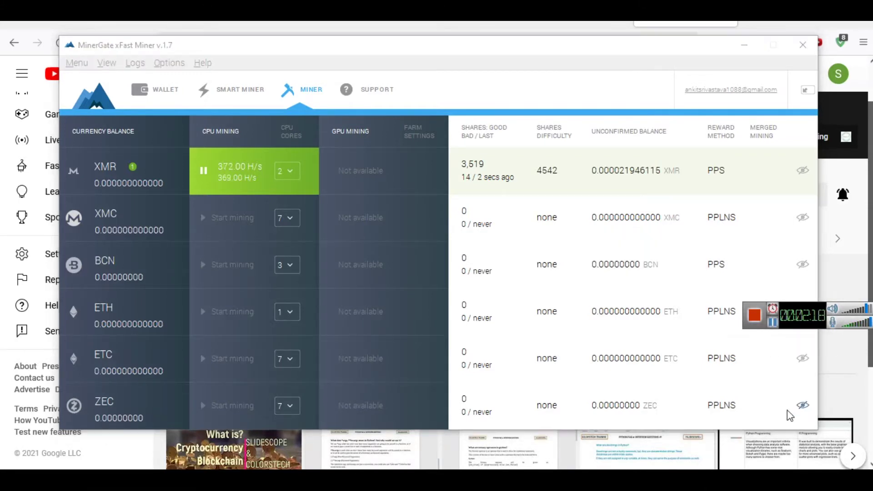
# Switch to Notepad and add the line "Method 1" between the CPU mining line and the educational purpose note
pyautogui.hotkey('alt', 'Tab')
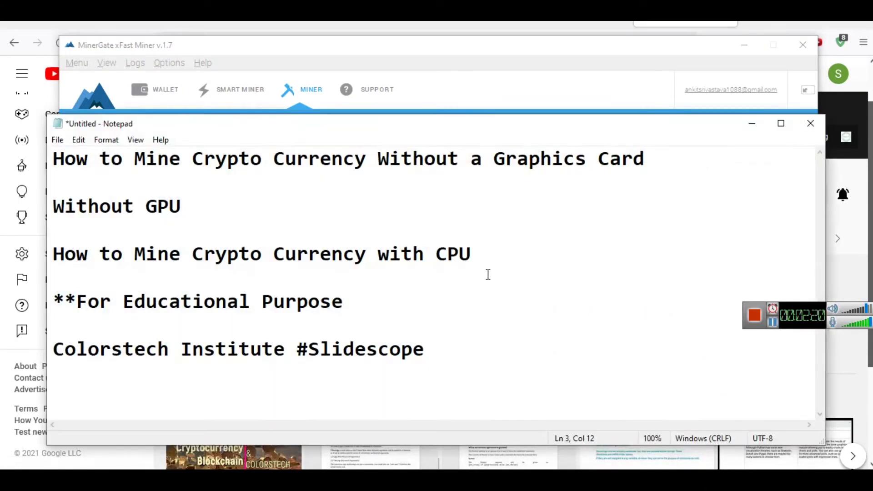
pyautogui.click(489, 277)
pyautogui.press('Return')
pyautogui.press('Return')
pyautogui.press('Up')
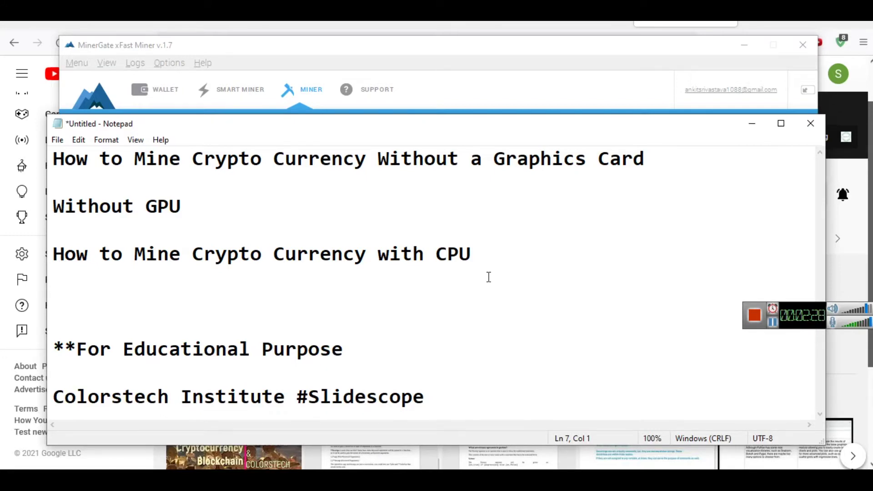
pyautogui.write('Method 1')
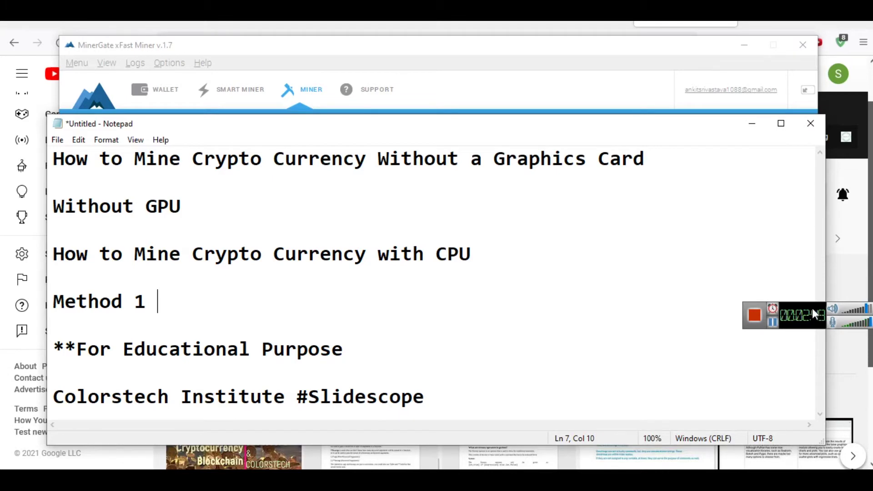
pyautogui.moveTo(812, 308); pyautogui.dragTo(871, 308)
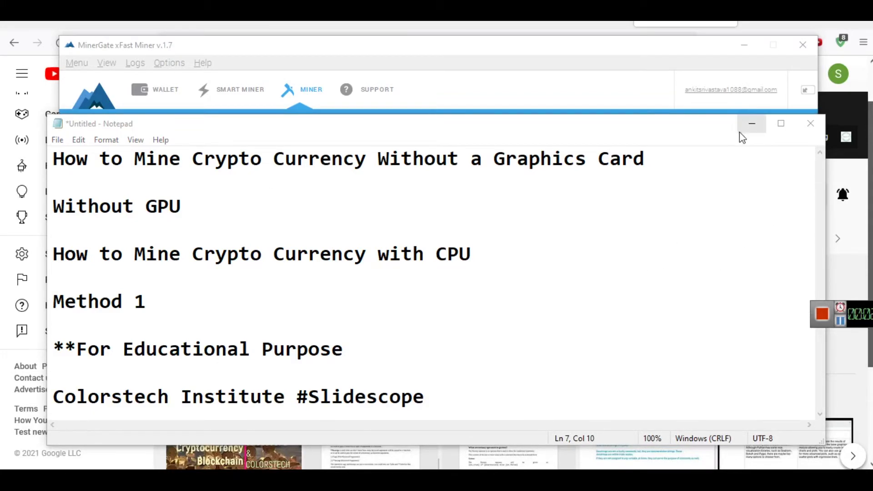
# Minimize Notepad and view MinerGate's Smart Miner page before returning to the Miner page
pyautogui.click(753, 124)
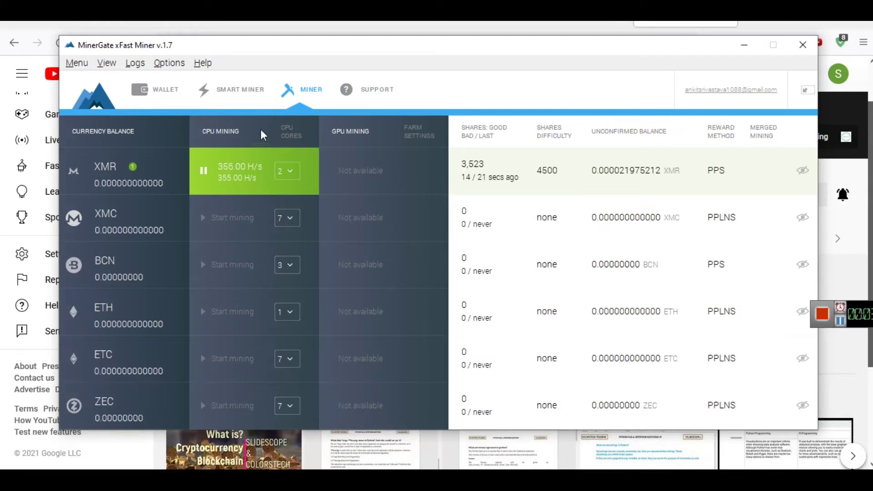
pyautogui.click(240, 91)
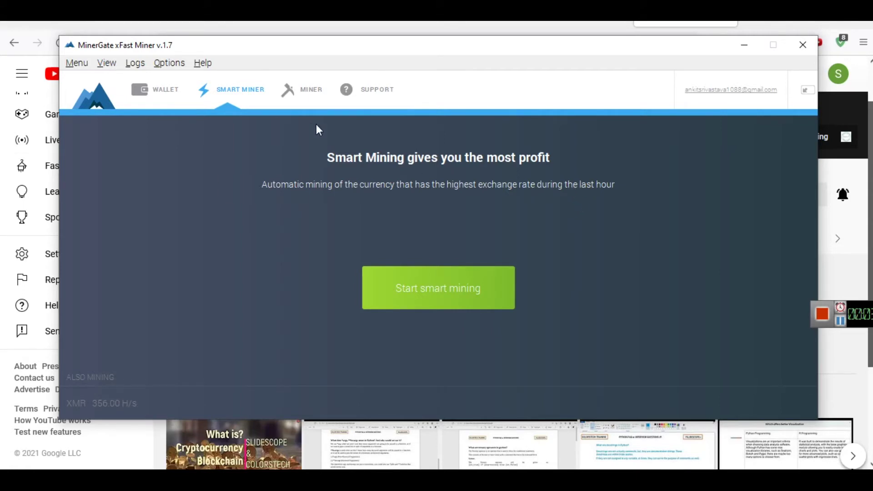
pyautogui.click(312, 99)
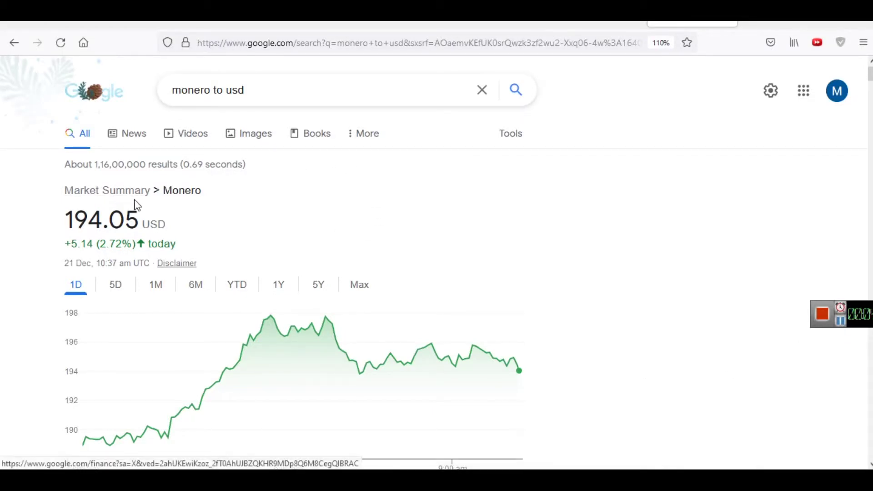
# Review Monero's USD price, its one-day chart and the XMR to USD converter in the Google results
pyautogui.scroll(-2, 241, 198)
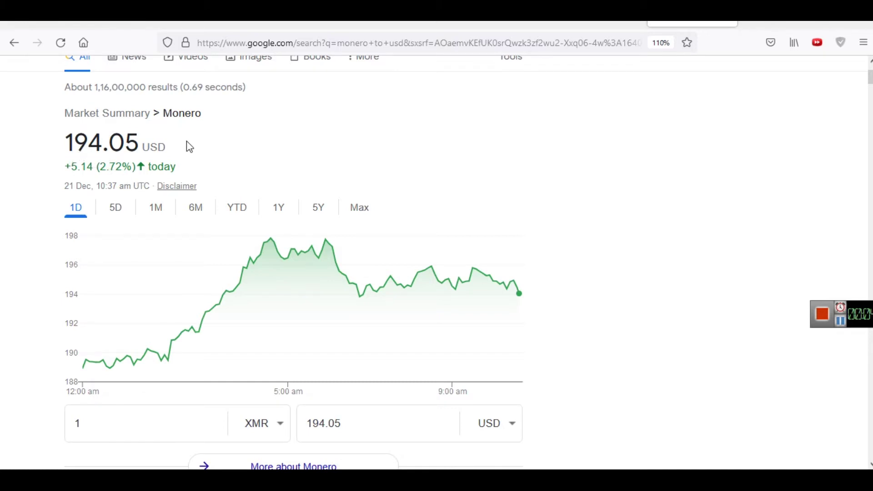
pyautogui.scroll(-2, 561, 217)
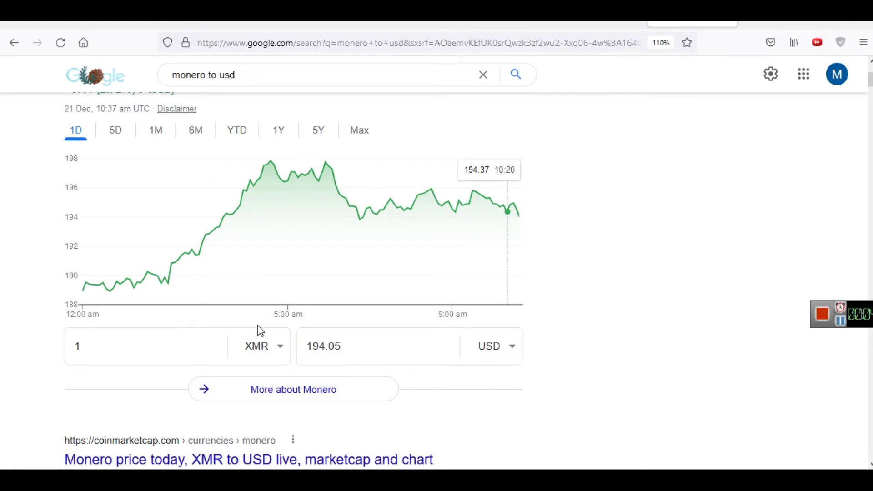
pyautogui.scroll(3, 259, 327)
pyautogui.scroll(-5, 278, 302)
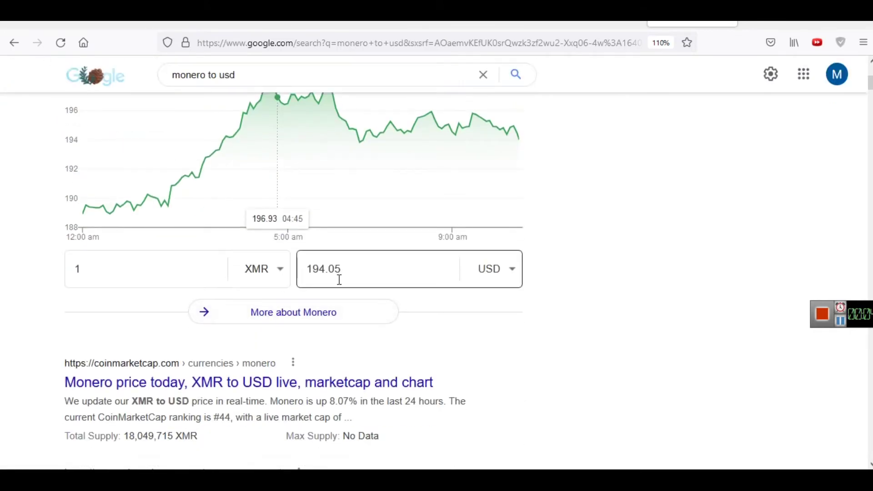
pyautogui.scroll(5, 593, 241)
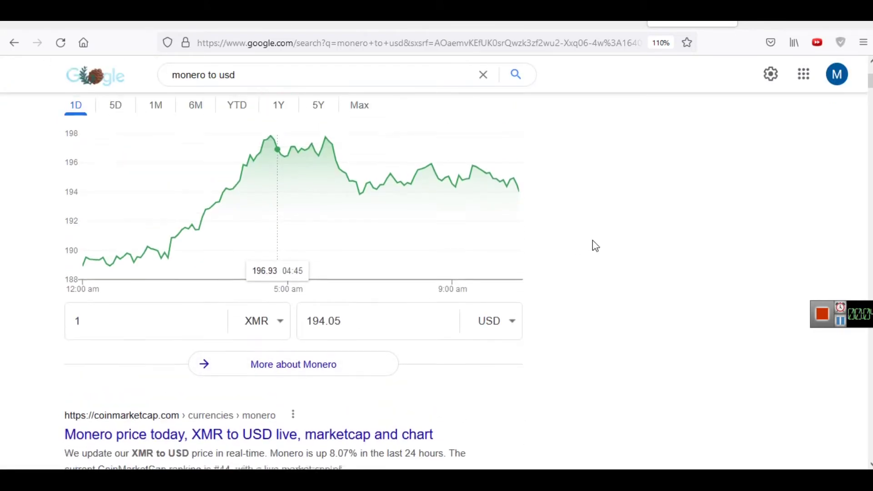
pyautogui.scroll(-3, 572, 265)
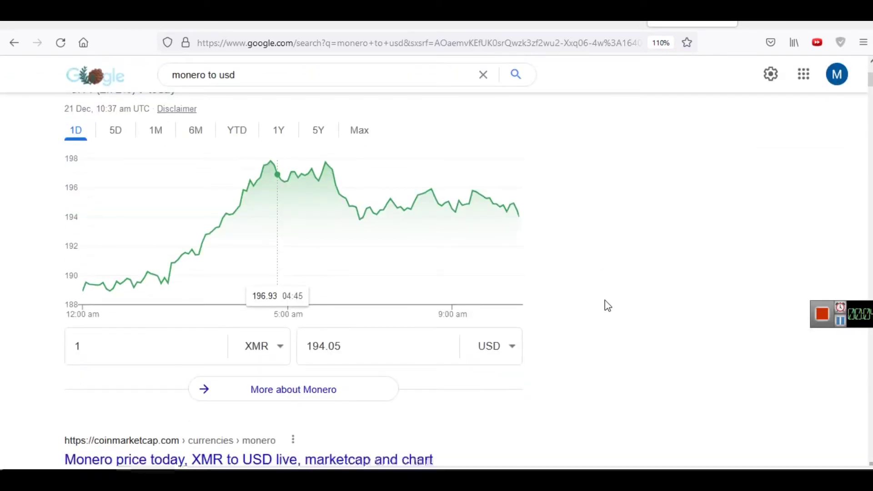
# Open Task Manager and examine the GPU, CPU and memory performance while mining runs
pyautogui.hotkey('ctrl', 'shift', 'Escape')
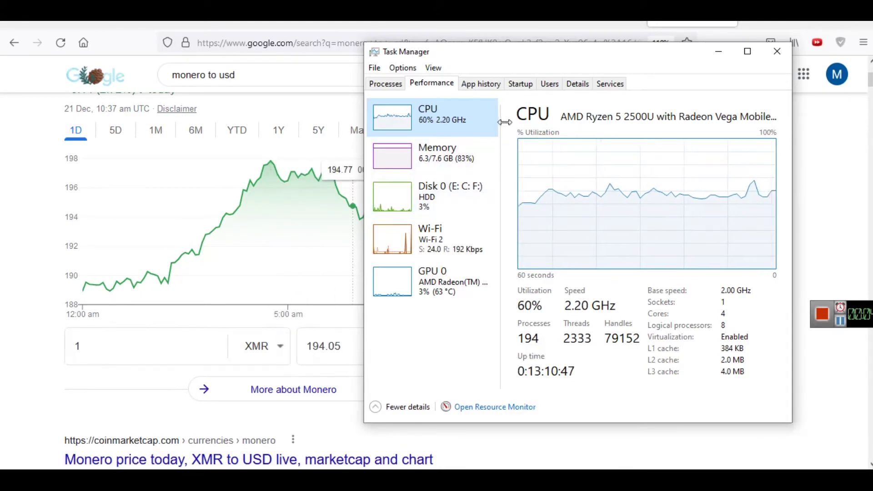
pyautogui.click(420, 291)
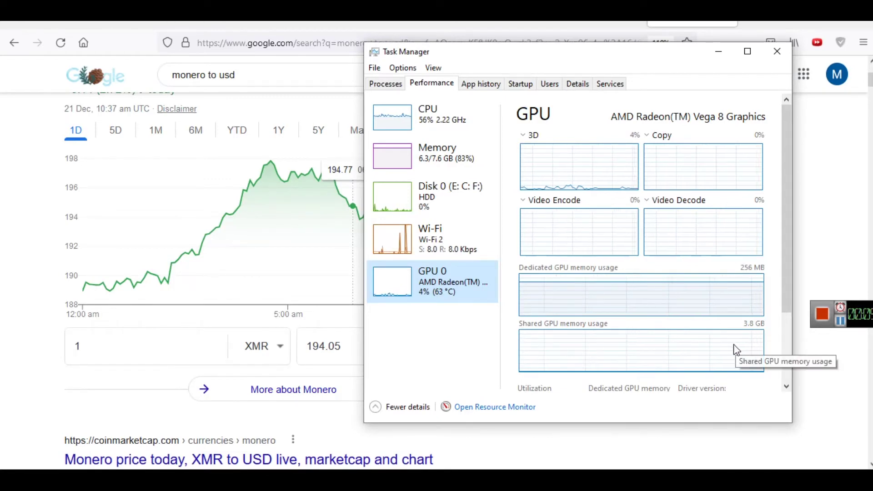
pyautogui.click(436, 131)
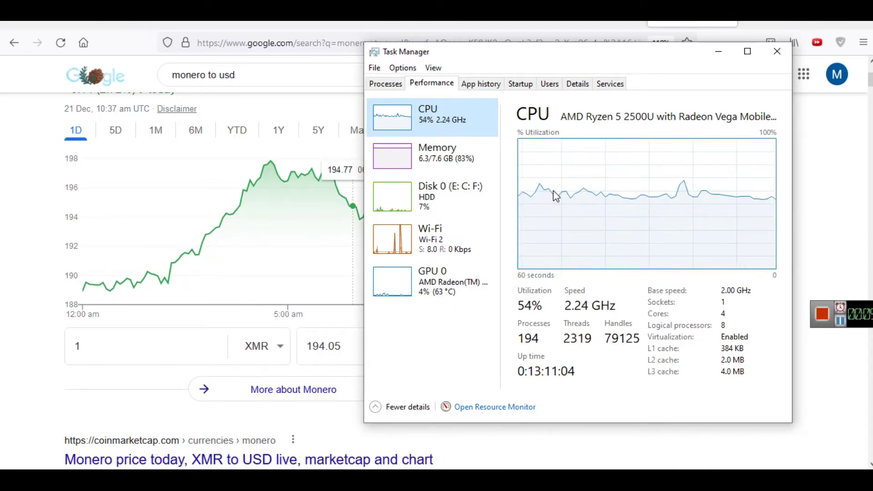
pyautogui.click(473, 157)
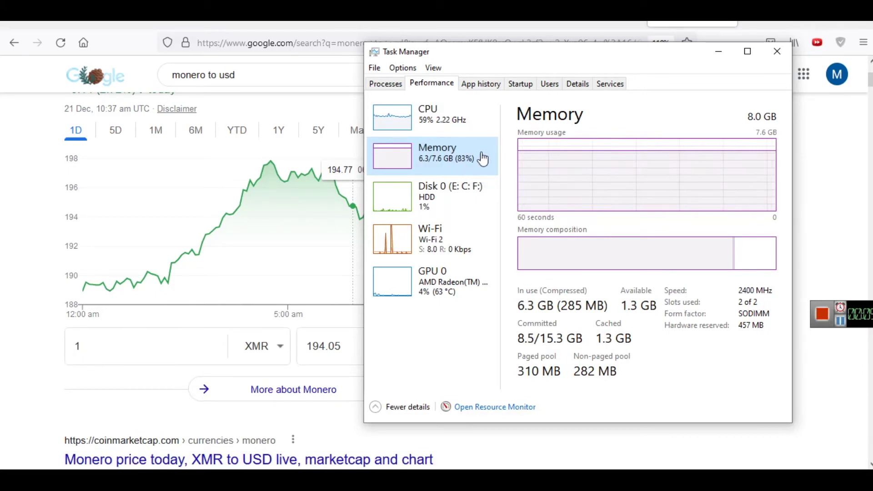
# Restart XMR mining in MinerGate with 4 CPU cores and check the CPU utilization in Task Manager
pyautogui.hotkey('alt', 'Tab')
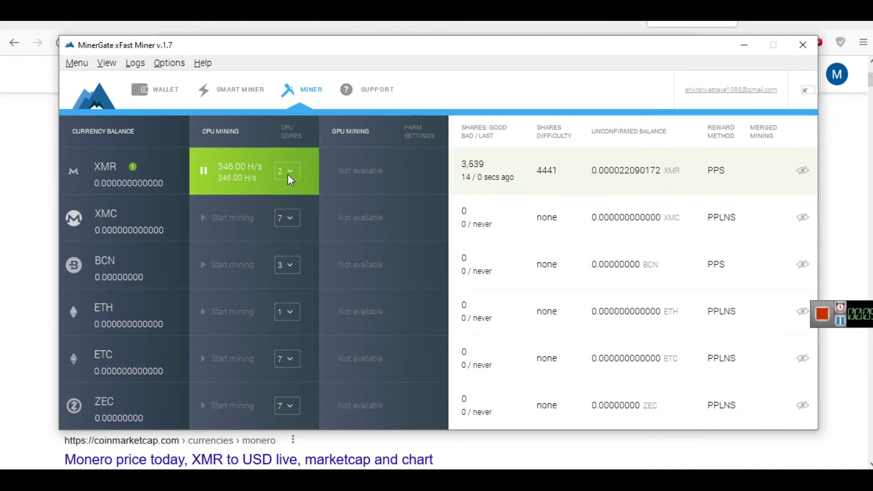
pyautogui.click(202, 172)
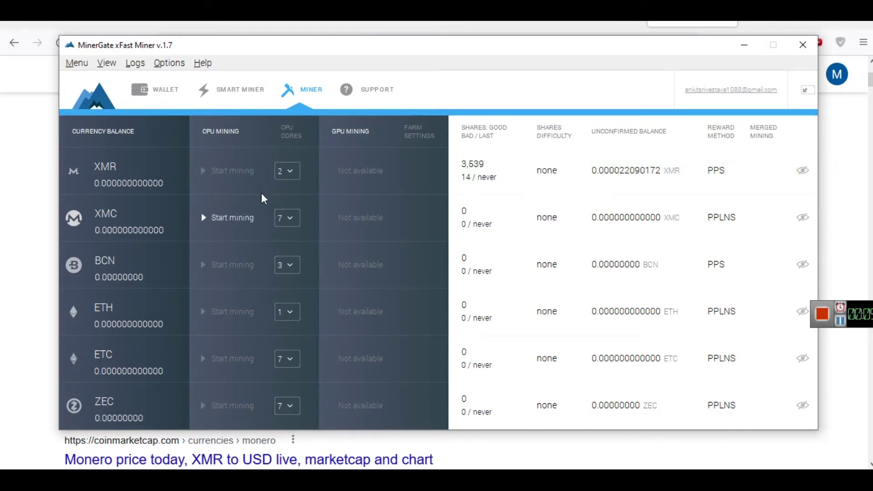
pyautogui.click(285, 170)
pyautogui.click(287, 202)
pyautogui.click(206, 171)
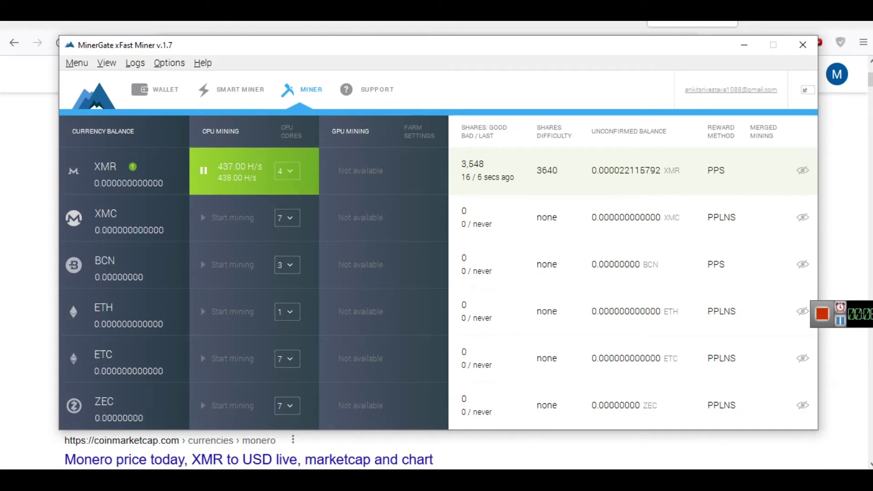
pyautogui.hotkey('ctrl', 'shift', 'Escape')
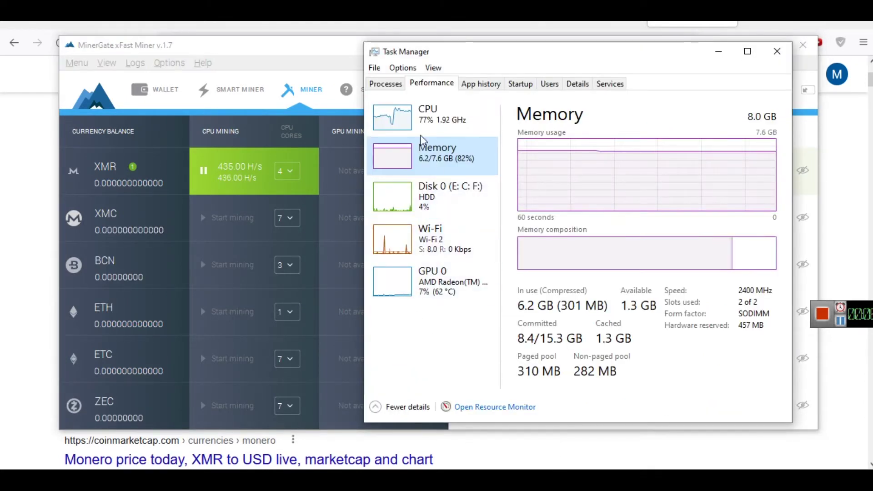
pyautogui.click(421, 122)
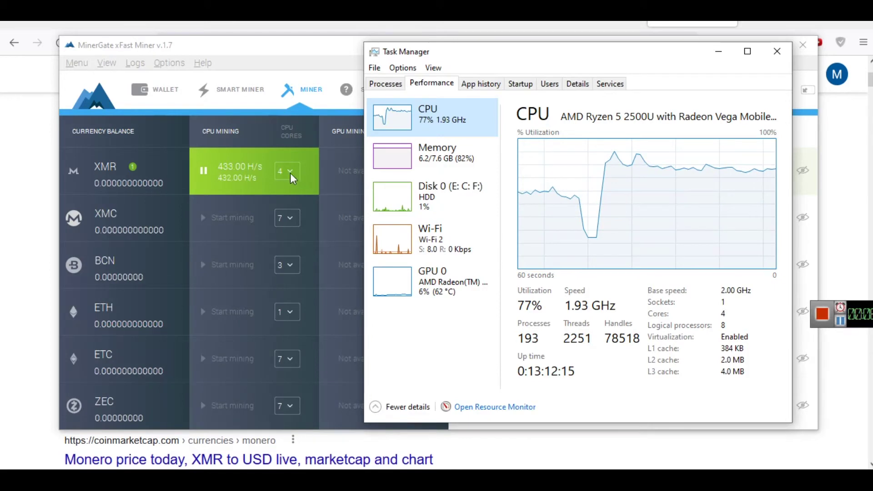
# Stop XMR mining in MinerGate, set its CPU cores to 2, and restart the mining
pyautogui.click(205, 173)
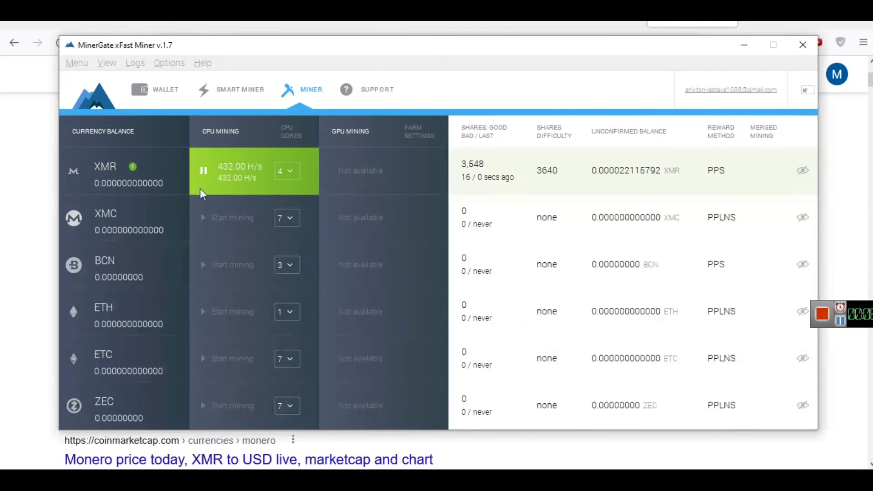
pyautogui.click(288, 173)
pyautogui.click(288, 141)
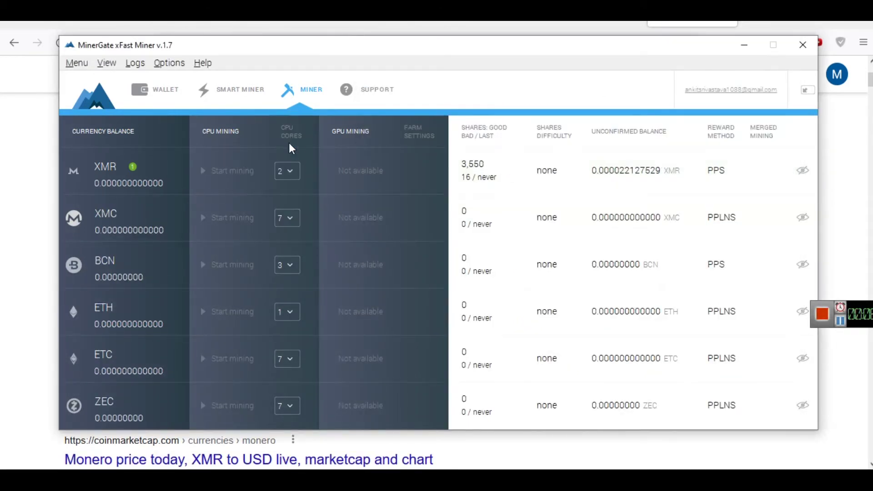
pyautogui.click(225, 167)
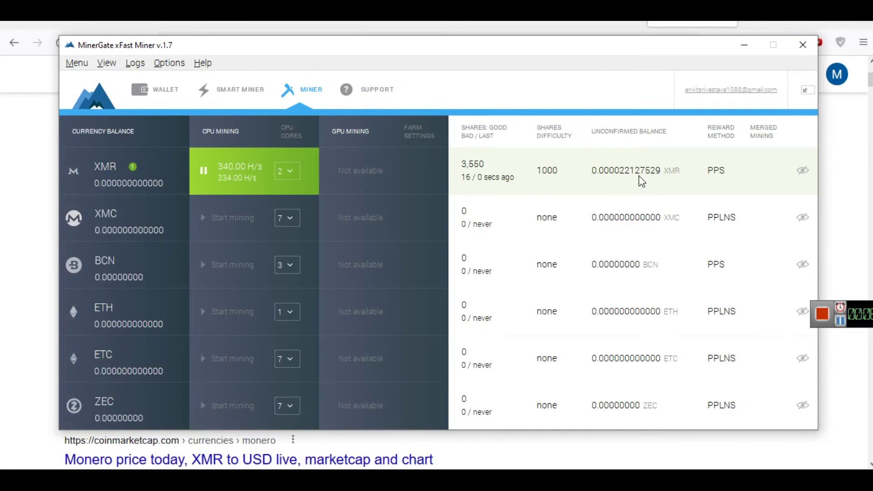
# Check the minimum XMR amount for confirmation in MinerGate, and convert .005 XMR to USD in the Google currency converter
pyautogui.moveTo(642, 174)
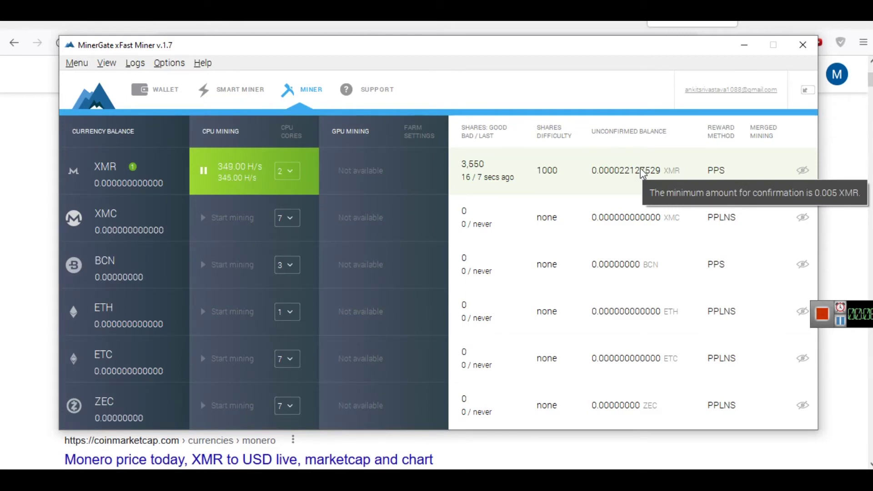
pyautogui.click(745, 44)
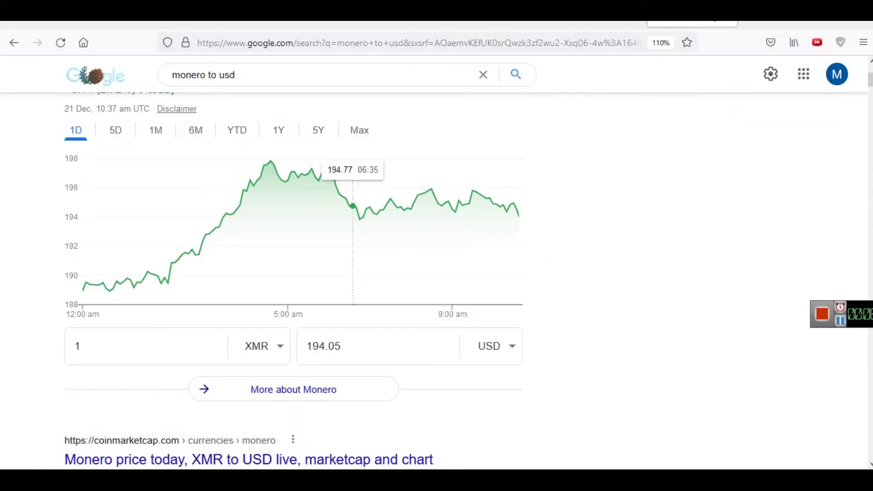
pyautogui.click(132, 350)
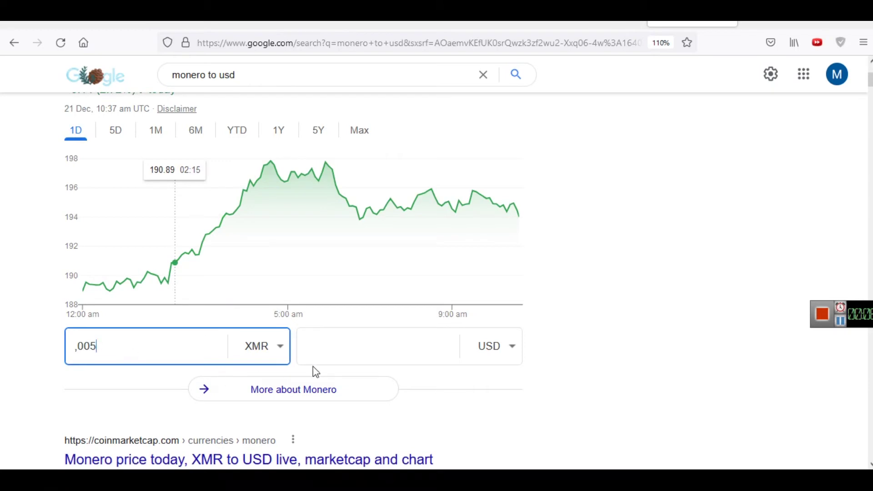
pyautogui.click(375, 351)
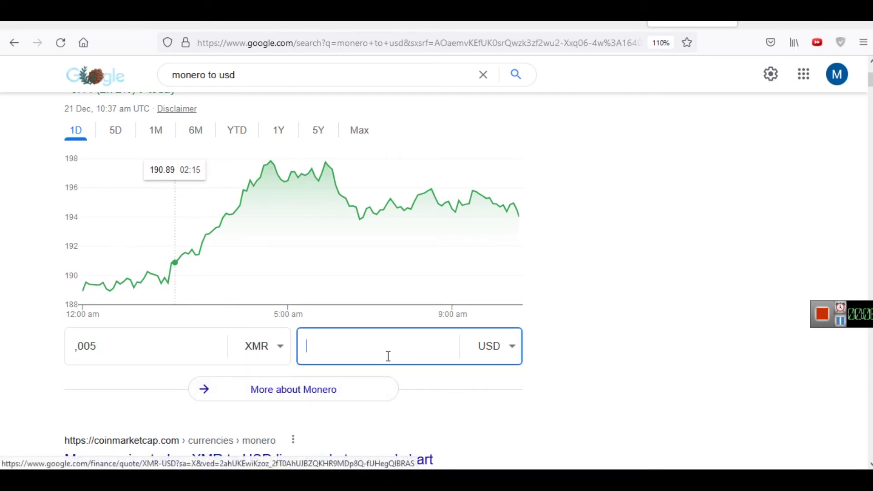
pyautogui.click(186, 349)
pyautogui.click(281, 350)
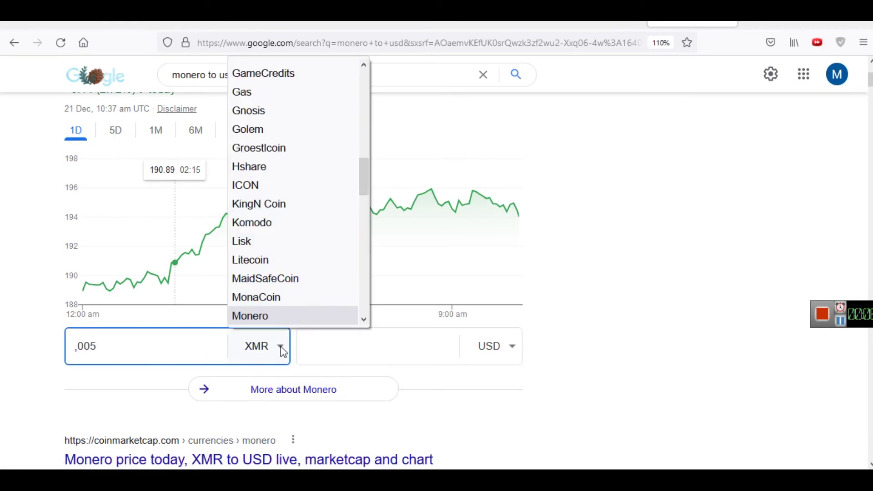
pyautogui.click(851, 374)
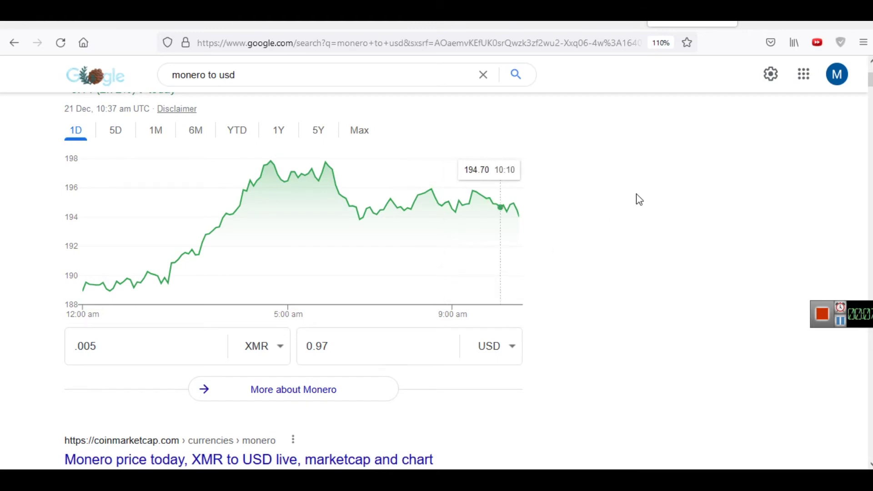
# Switch back to MinerGate and check the unconfirmed XMR balance against the confirmation minimum
pyautogui.hotkey('alt', 'Tab')
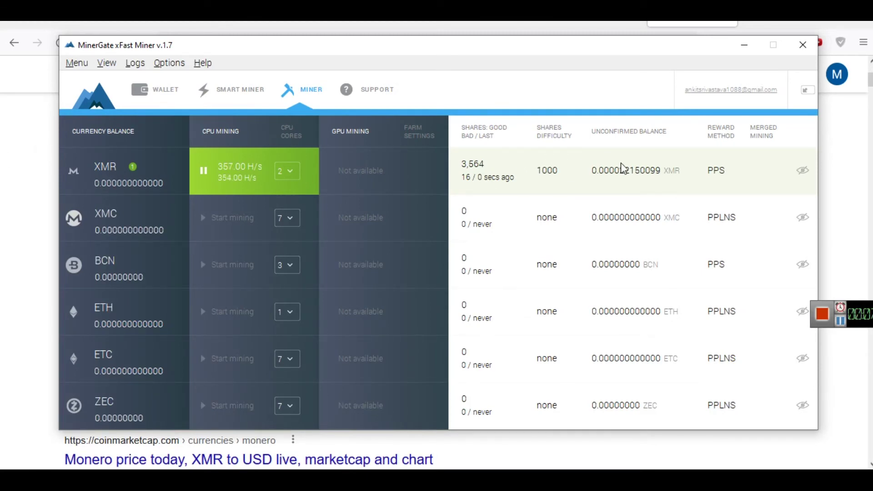
pyautogui.moveTo(624, 180)
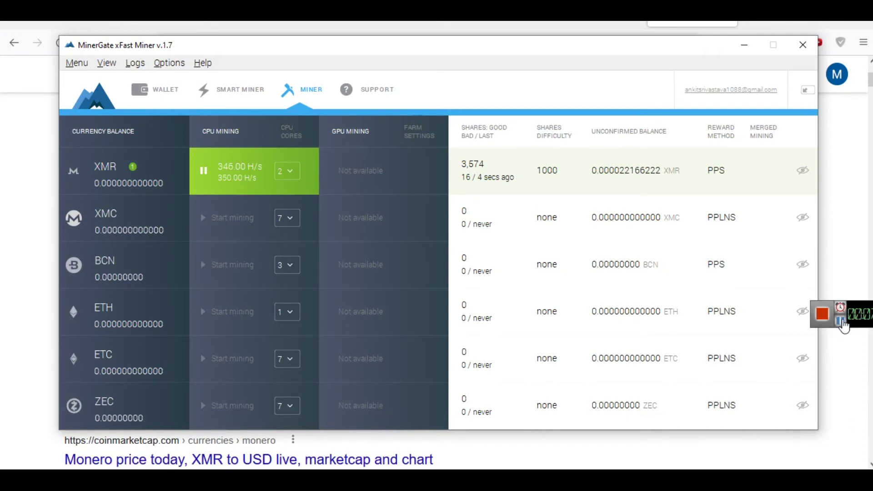
pyautogui.click(841, 322)
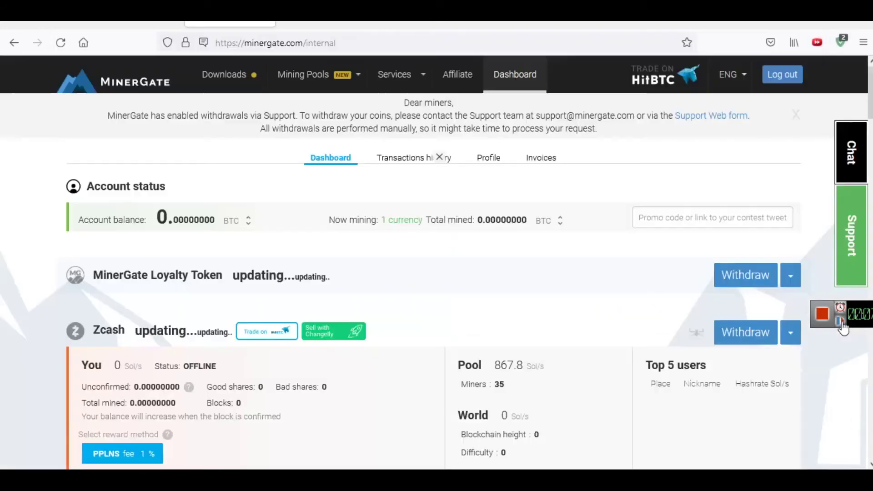
# Look over the account status and the currency list on the MinerGate web dashboard
pyautogui.scroll(-2, 191, 172)
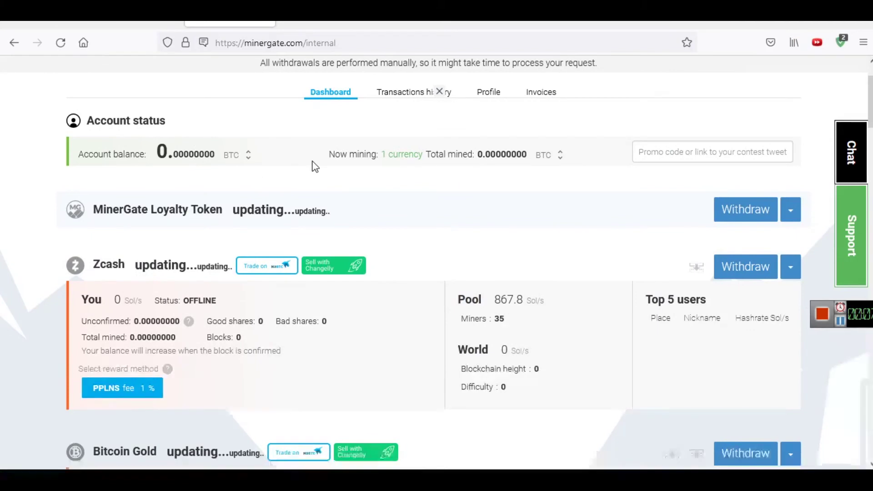
pyautogui.scroll(2, 314, 228)
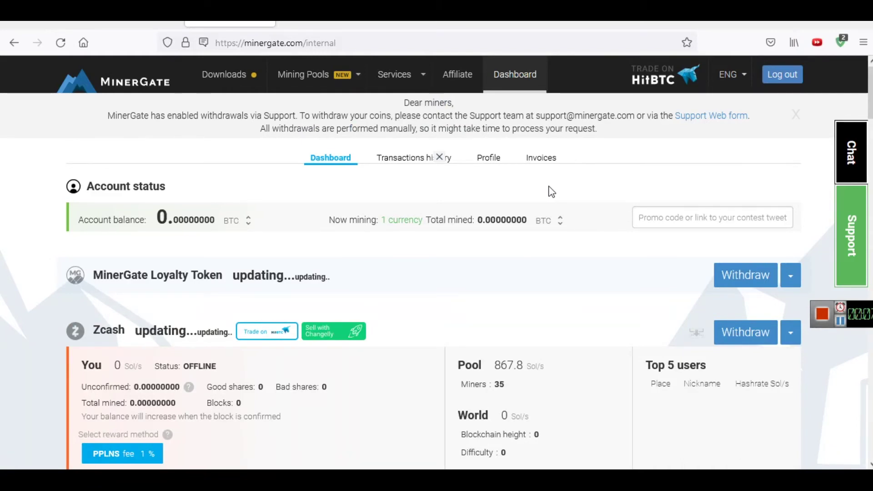
pyautogui.scroll(-10, 405, 249)
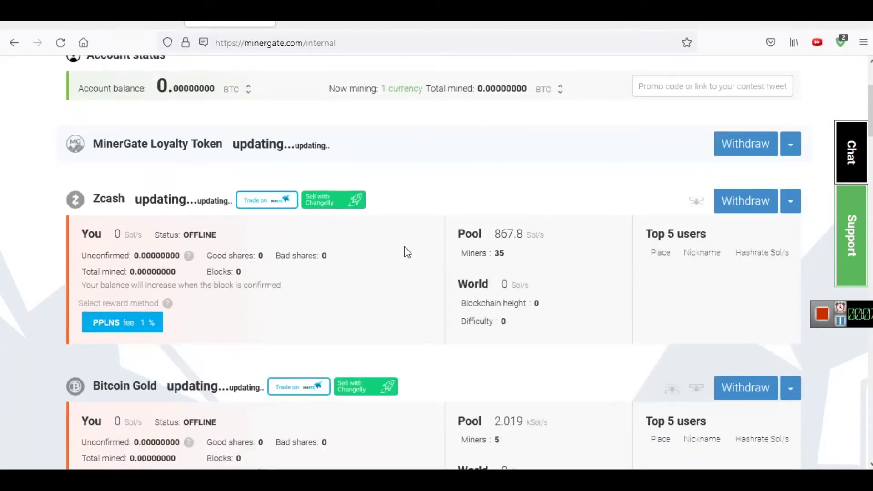
pyautogui.scroll(-10, 426, 253)
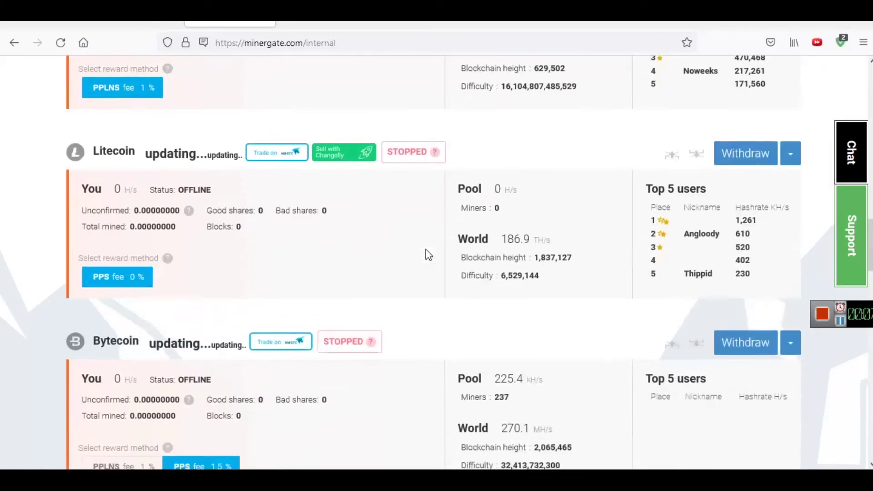
pyautogui.scroll(20, 415, 269)
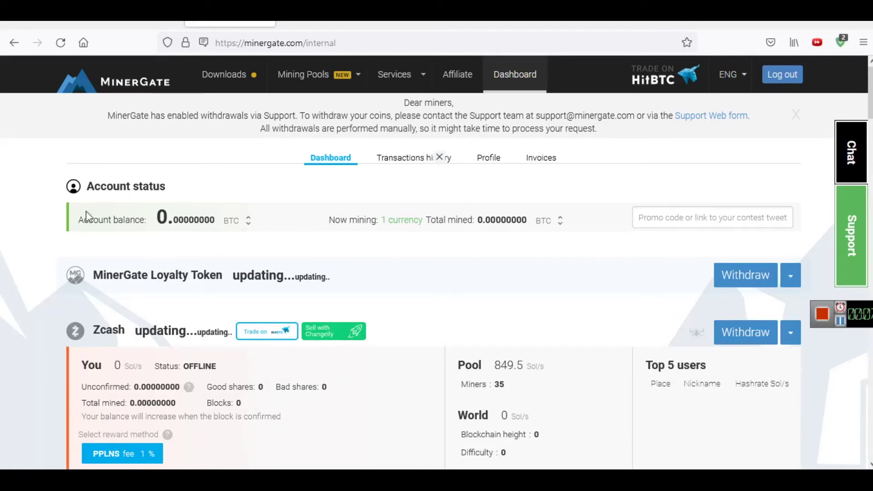
# Find the Monero entry on the dashboard and examine its hashrate, status, shares and unconfirmed balance
pyautogui.scroll(-8, 346, 232)
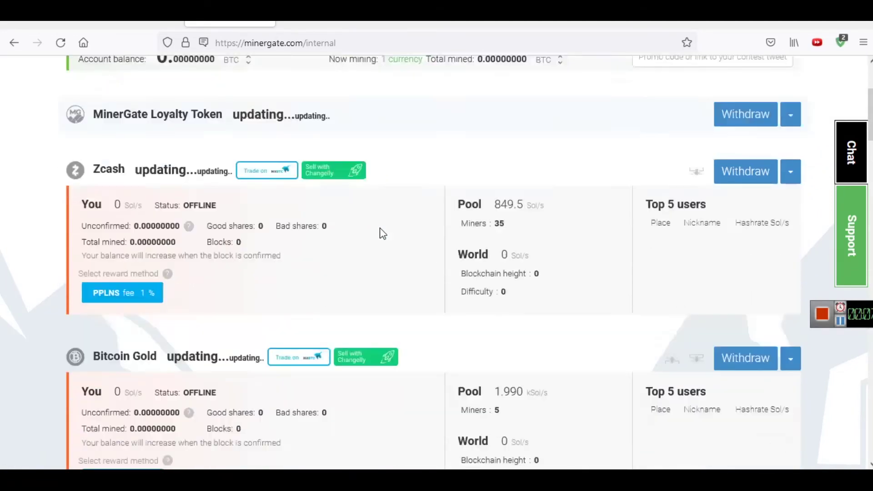
pyautogui.scroll(-4, 383, 194)
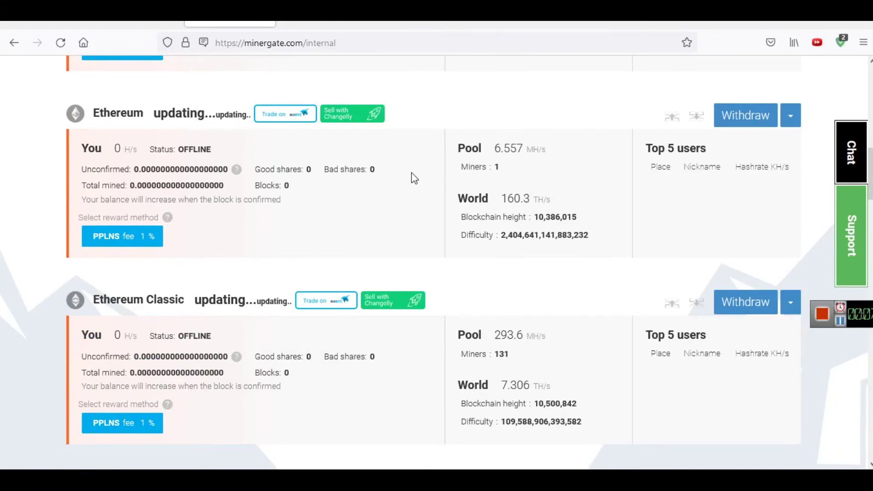
pyautogui.scroll(-4, 414, 177)
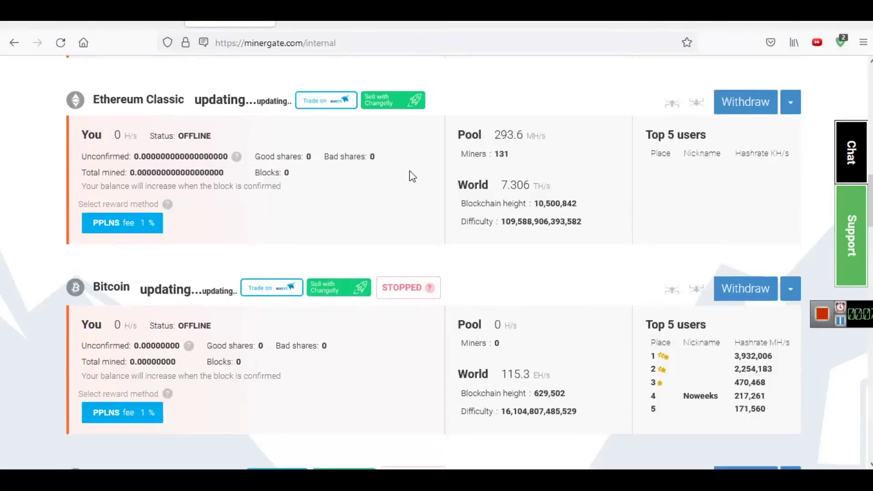
pyautogui.scroll(-14, 413, 177)
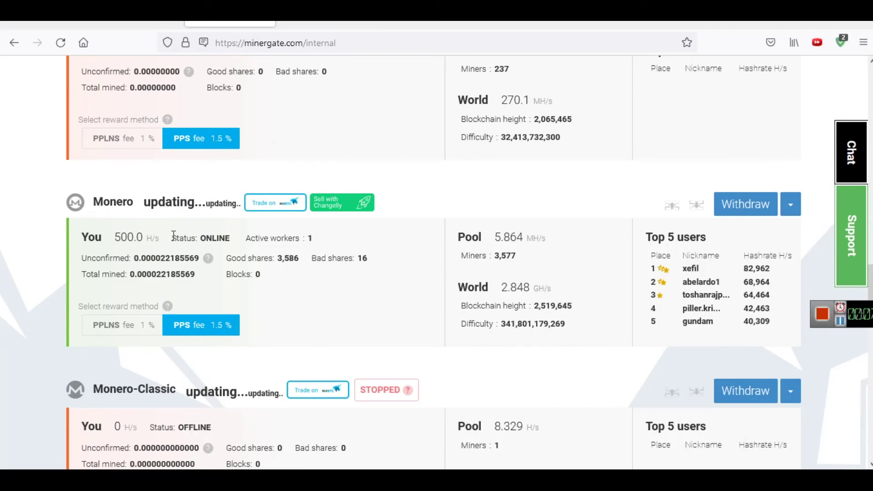
pyautogui.scroll(4, 214, 323)
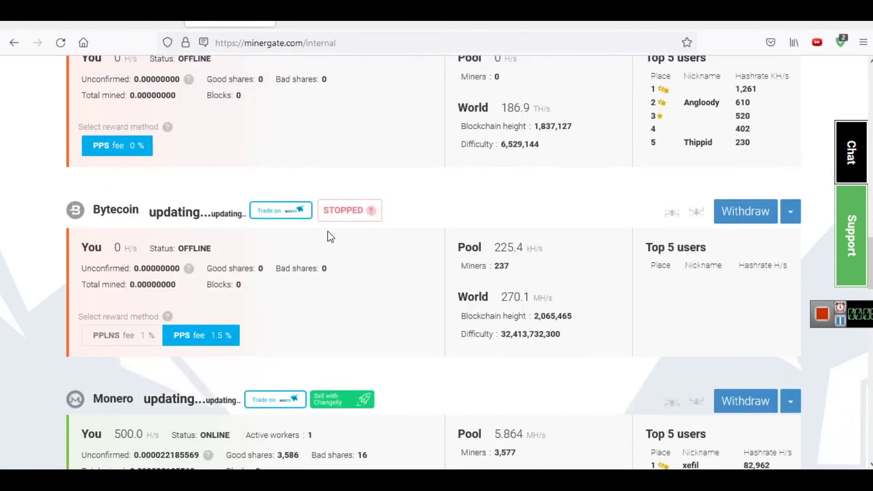
pyautogui.scroll(-5, 331, 235)
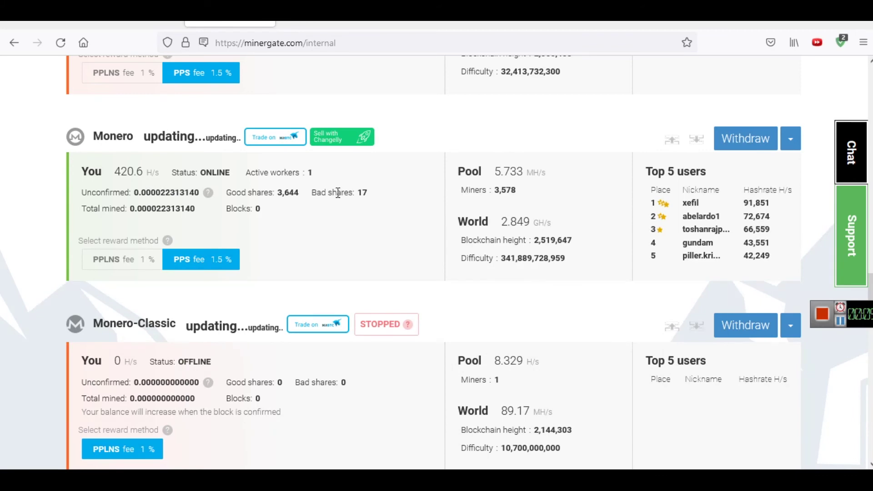
# Open the MinerGate Downloads page and go to the CLI miner and versions for other operating systems
pyautogui.scroll(20, 349, 222)
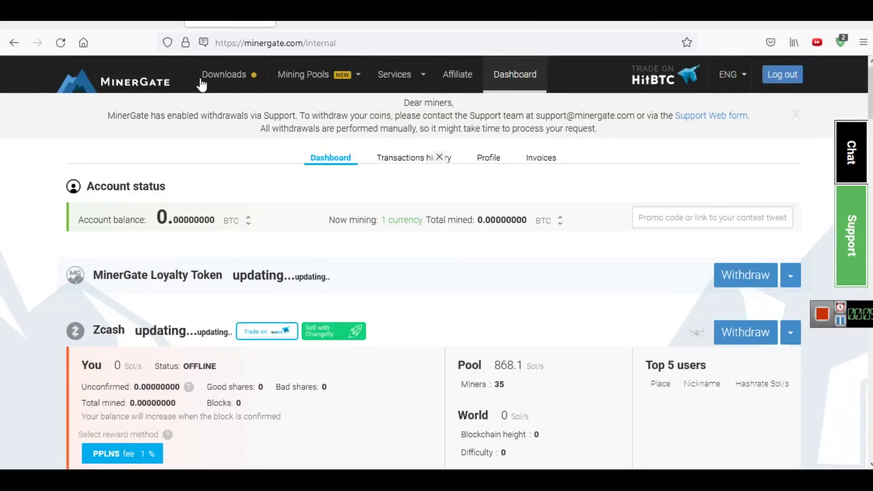
pyautogui.click(224, 77)
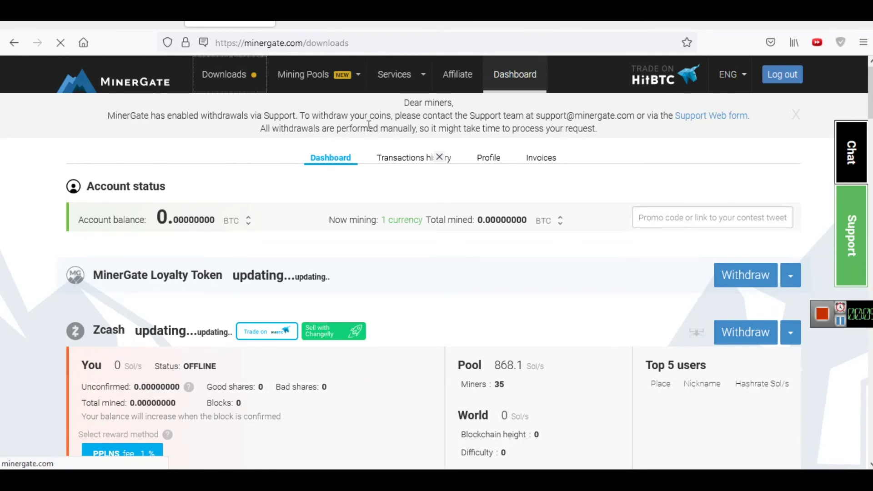
pyautogui.click(314, 74)
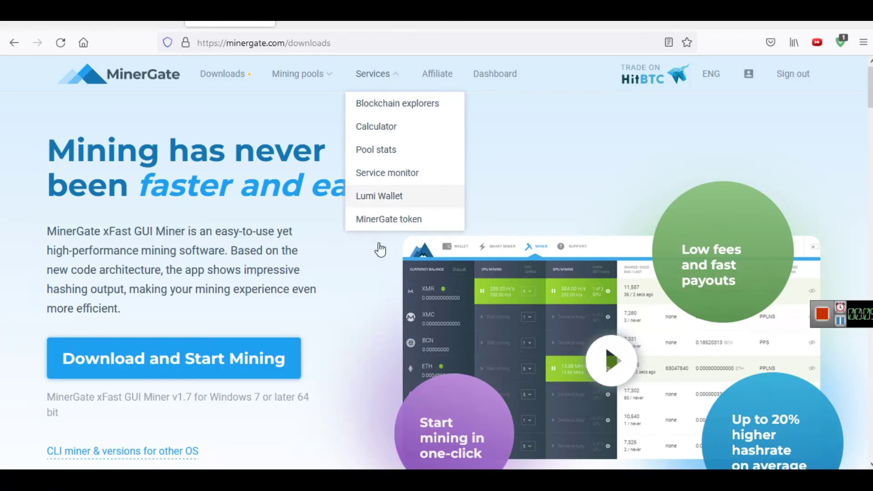
pyautogui.scroll(-4, 232, 359)
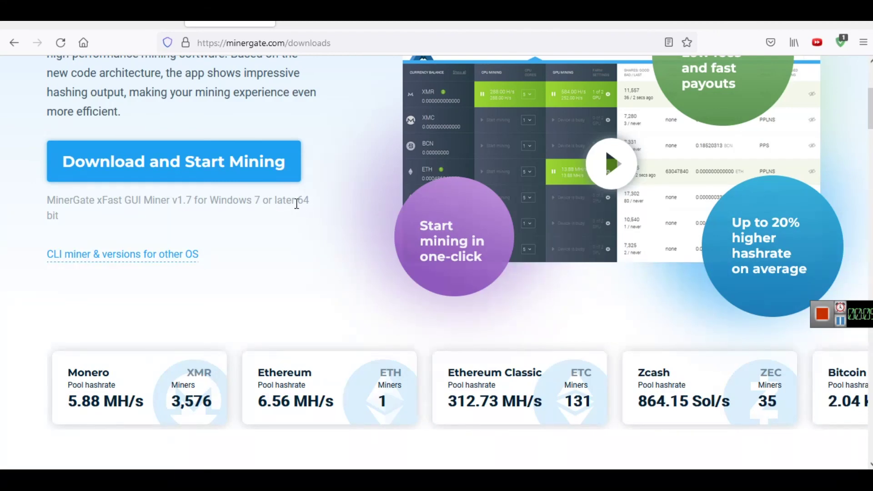
pyautogui.moveTo(295, 202); pyautogui.dragTo(291, 238)
pyautogui.click(165, 256)
# Compare the xFast GUI Miner and xFast Console Miner downloads for Windows, Mac and Ubuntu
pyautogui.scroll(-4, 469, 227)
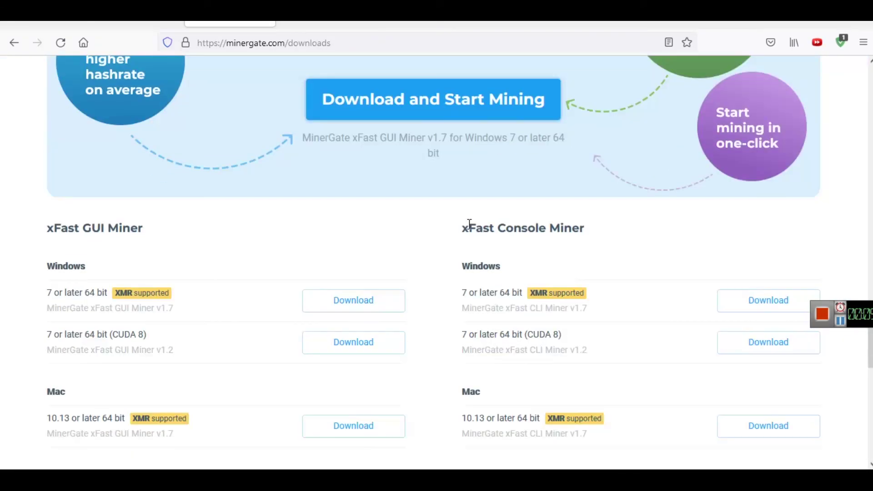
pyautogui.scroll(-1, 55, 240)
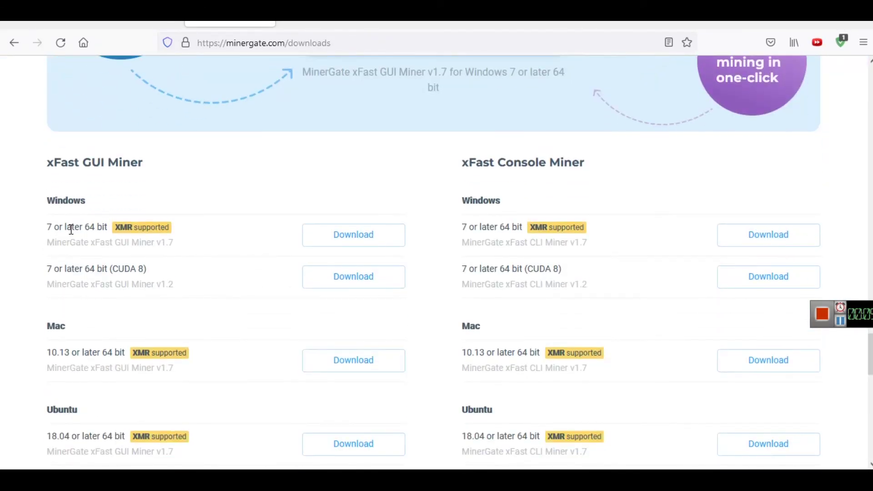
pyautogui.scroll(-3, 72, 314)
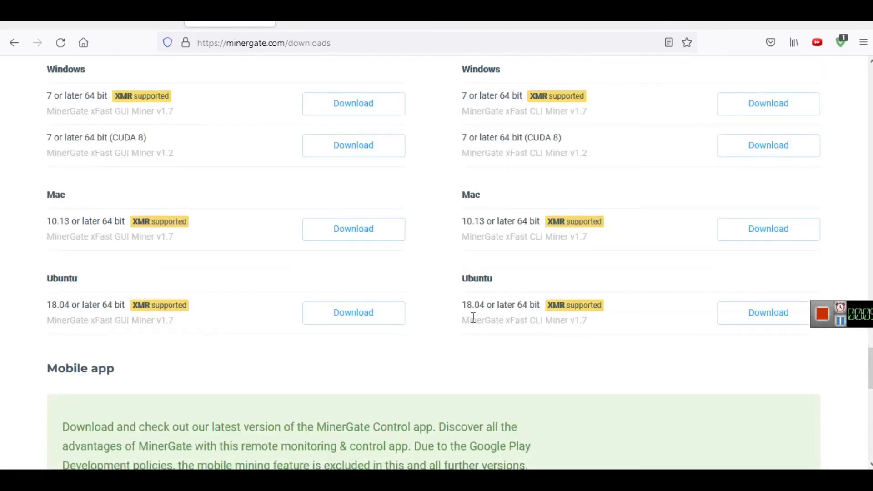
pyautogui.scroll(1, 376, 218)
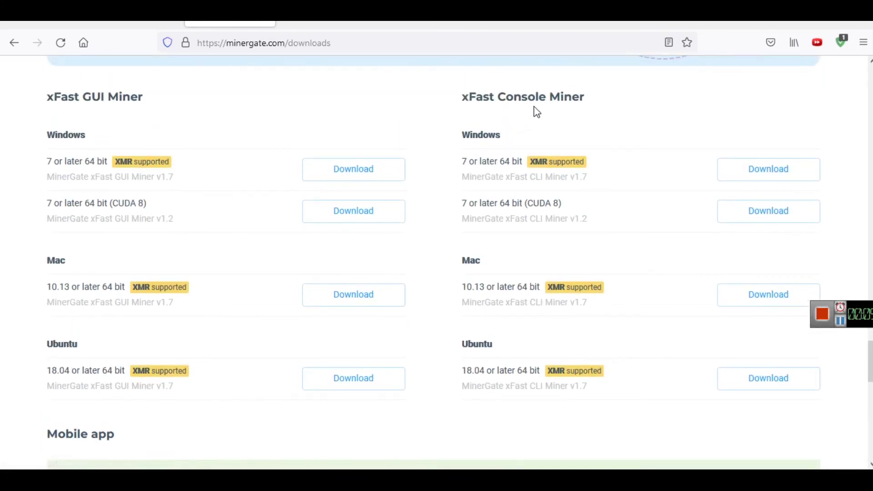
pyautogui.tripleClick(545, 100)
pyautogui.tripleClick(119, 99)
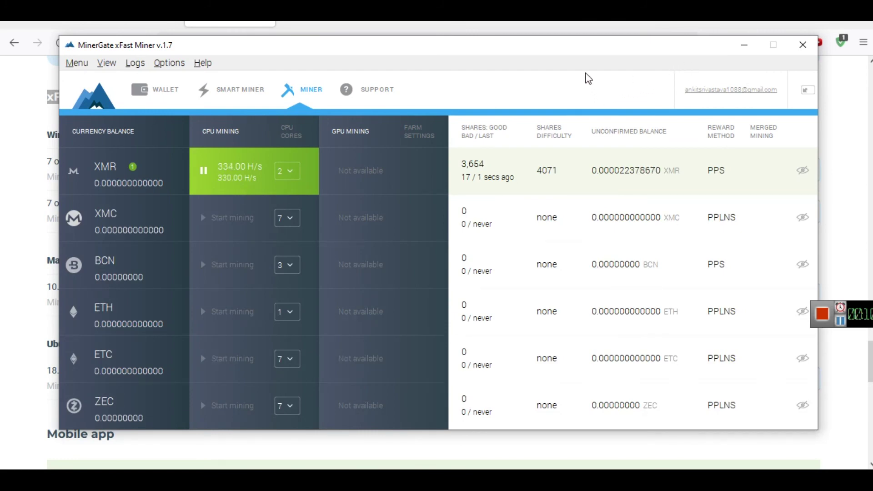
# Minimize the MinerGate miner window and switch to the Notepad notes on mining without a graphics card
pyautogui.click(751, 50)
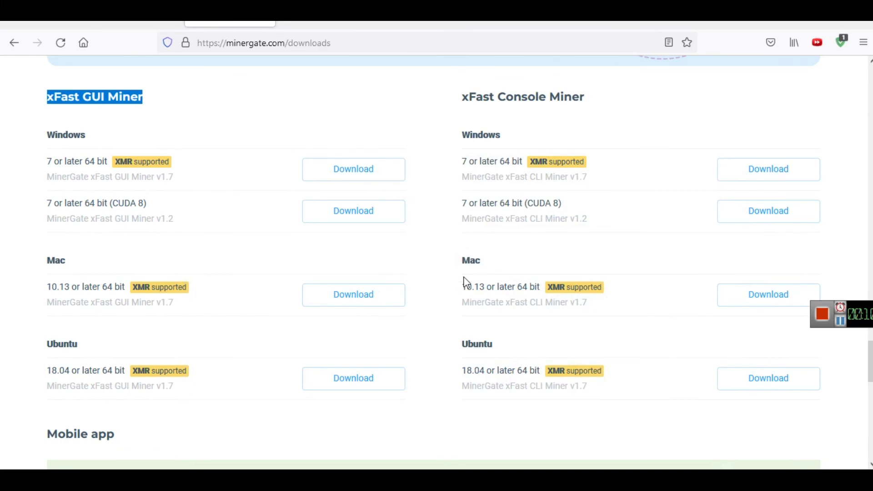
pyautogui.scroll(3, 465, 273)
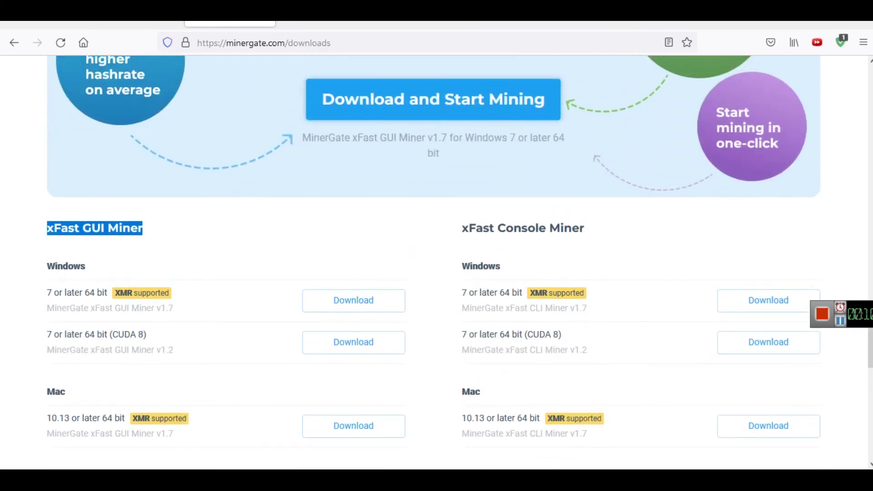
pyautogui.hotkey('alt', 'Tab')
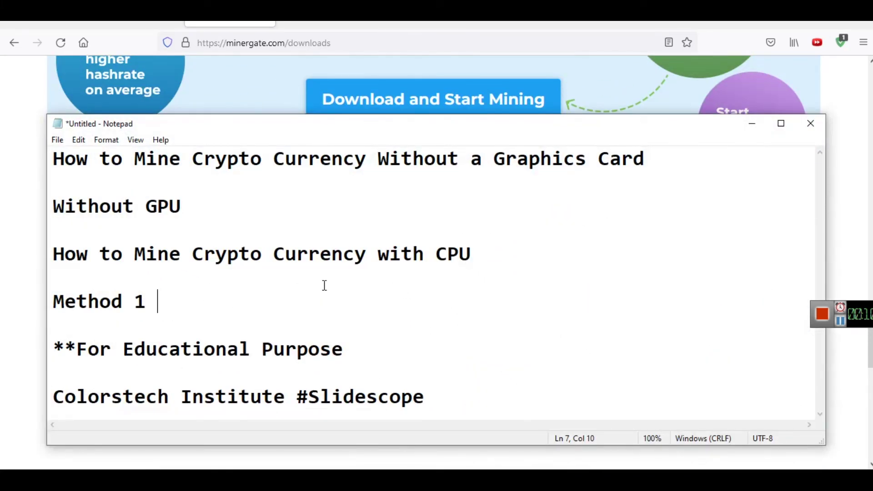